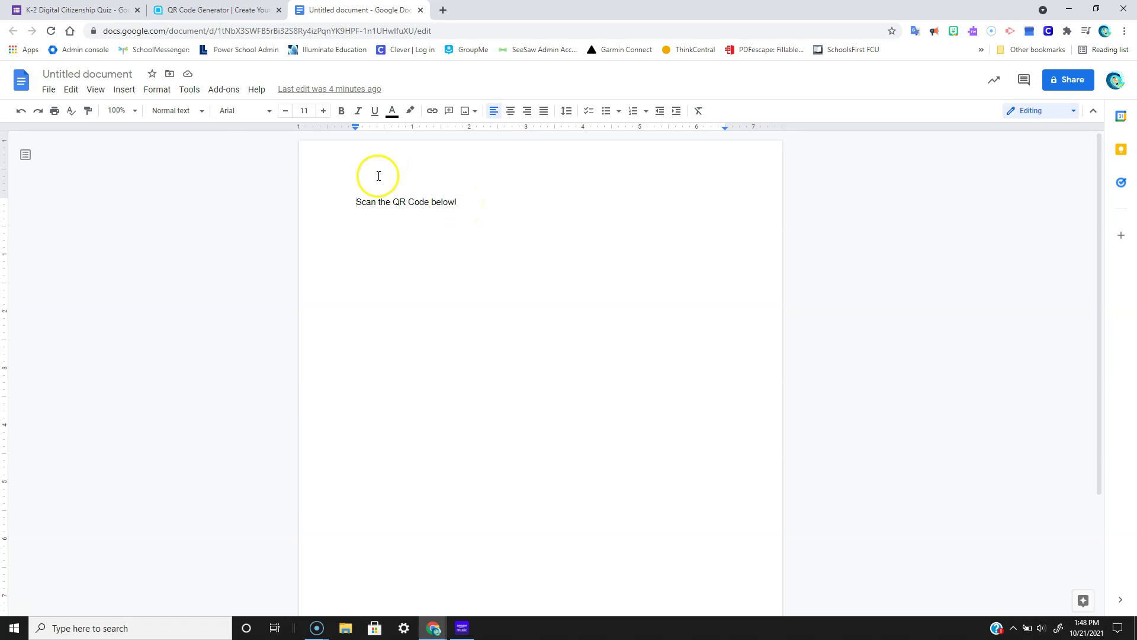
Step: Copy the shareable link of the K-2 Digital Citizenship Quiz form at full length
{"action": "left_click", "coordinate": [110, 16]}
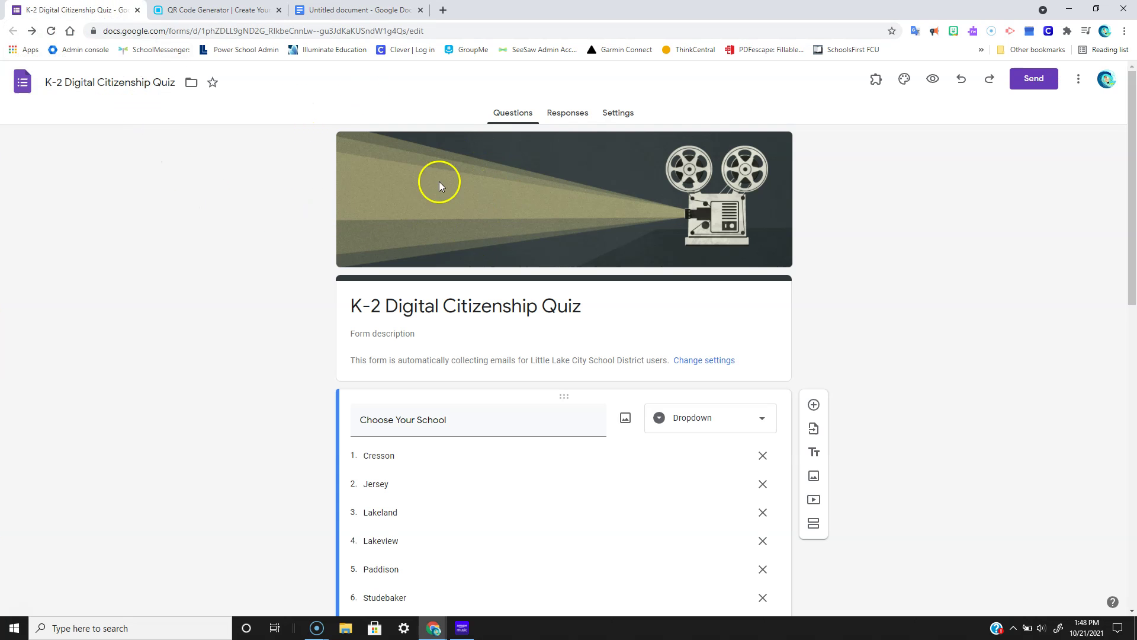
{"action": "left_click", "coordinate": [245, 16]}
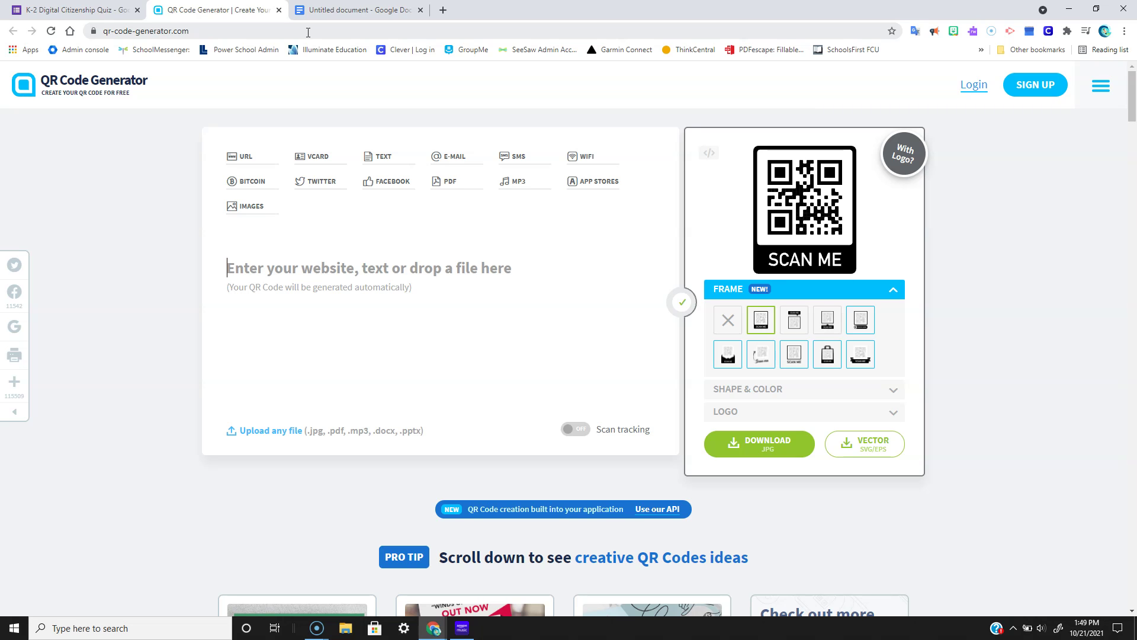
{"action": "left_click", "coordinate": [91, 16]}
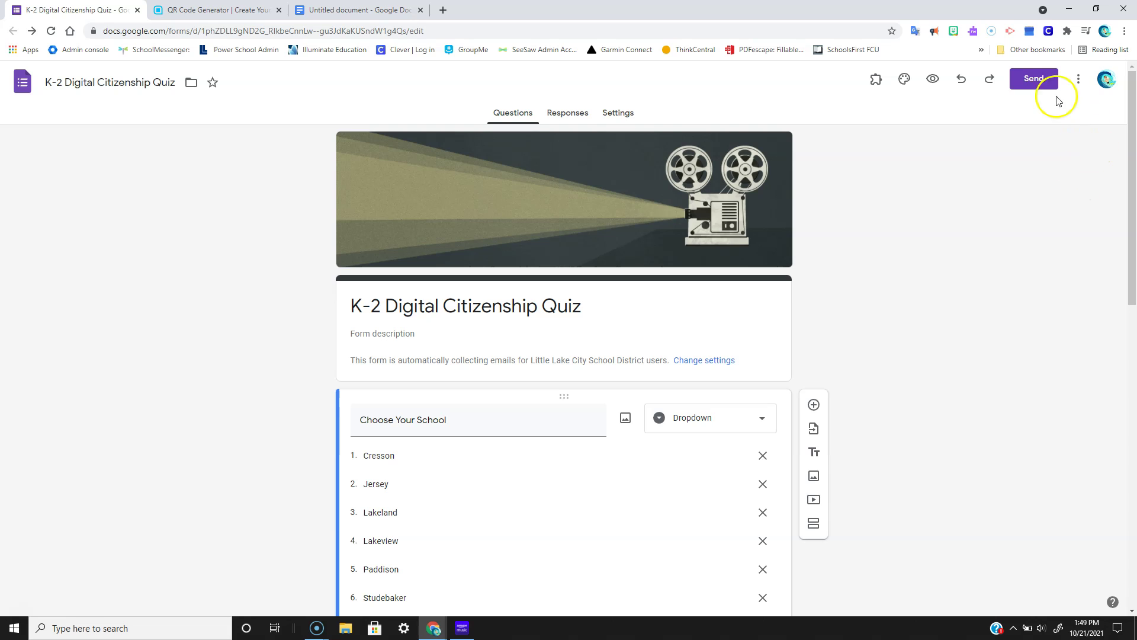
{"action": "left_click", "coordinate": [1039, 87]}
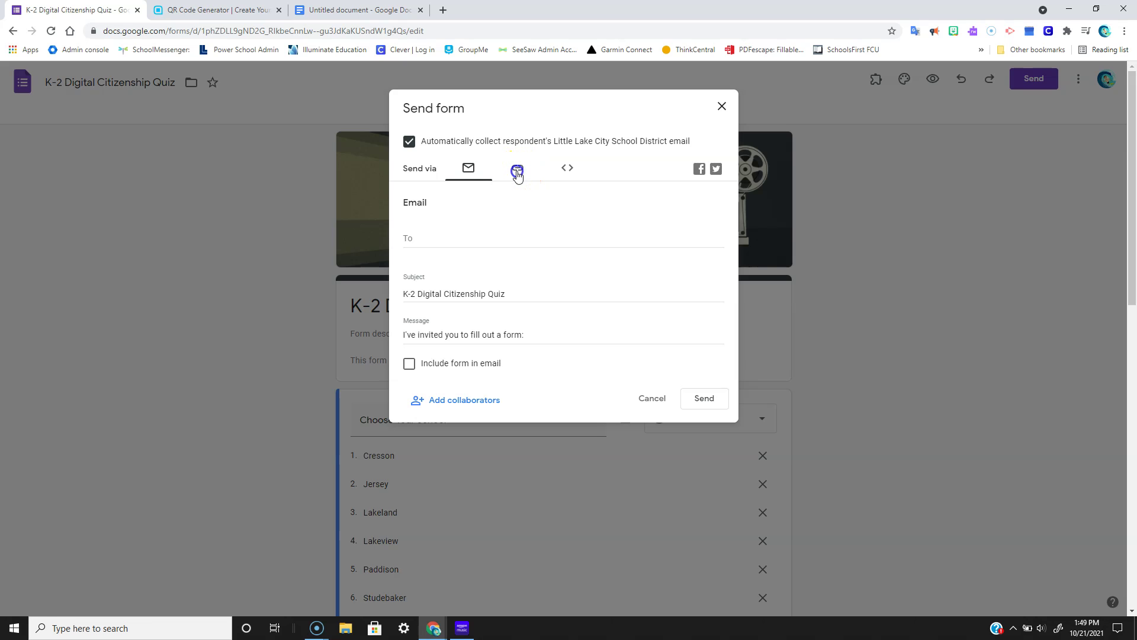
{"action": "left_click", "coordinate": [517, 172]}
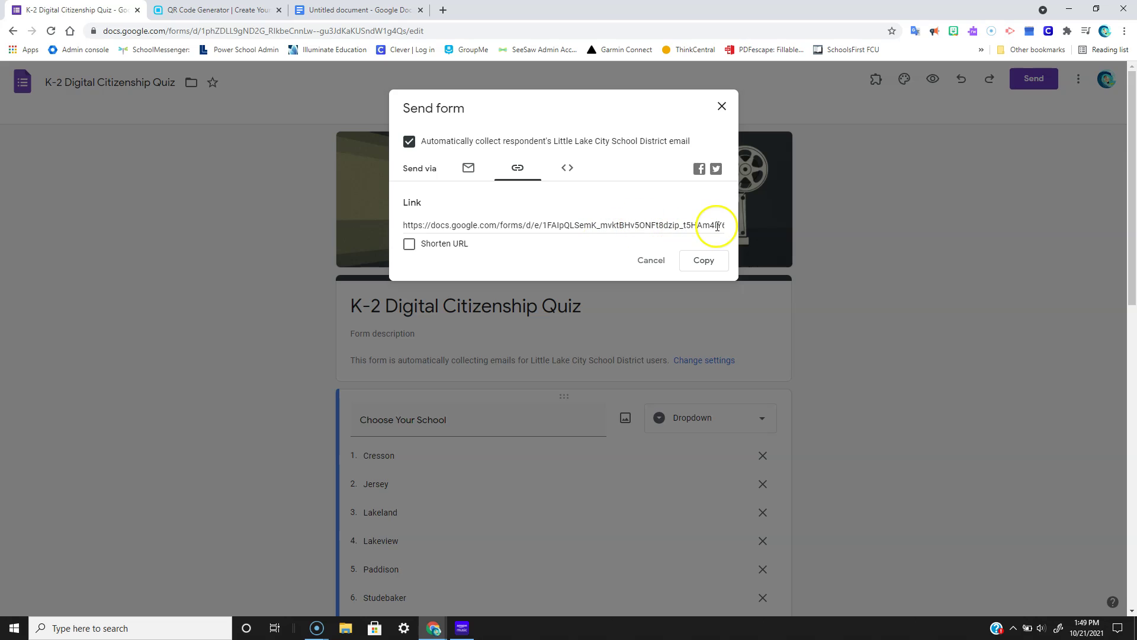
{"action": "left_click", "coordinate": [715, 264]}
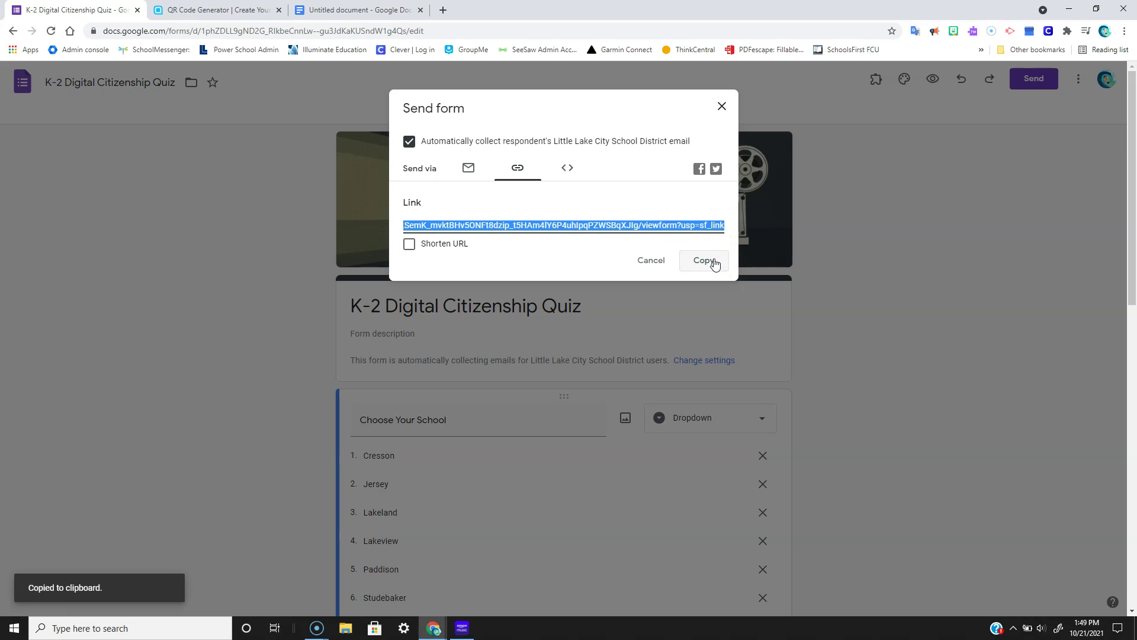
Step: Paste the copied form link into QR Code Generator as the content of the QR code
{"action": "left_click", "coordinate": [234, 14]}
{"action": "left_click", "coordinate": [228, 268]}
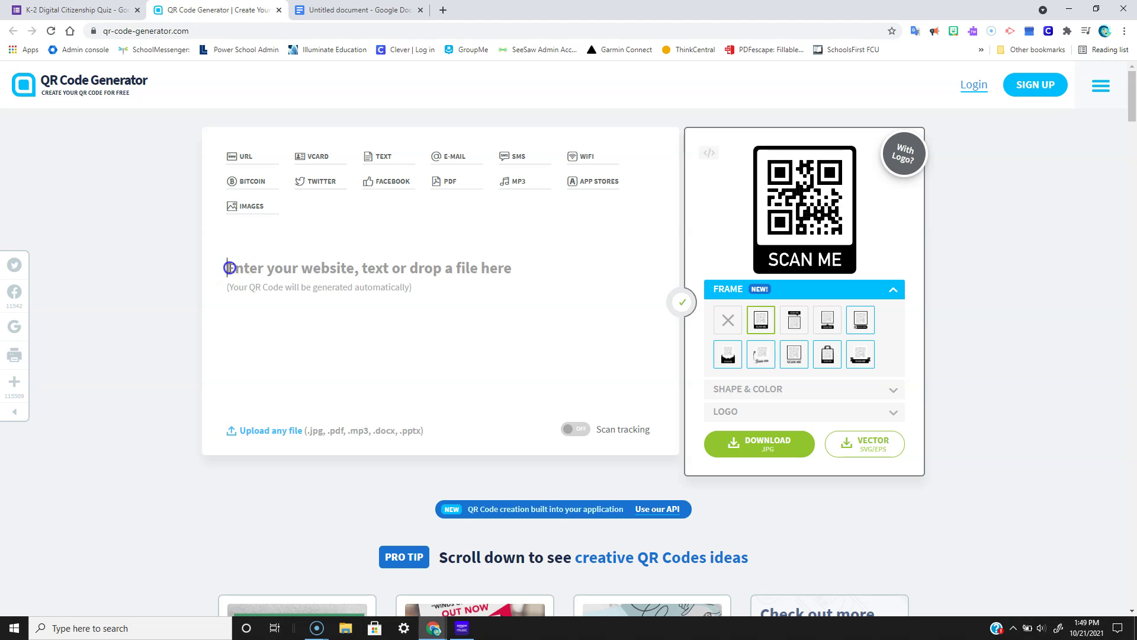
{"action": "right_click", "coordinate": [230, 268]}
{"action": "left_click", "coordinate": [268, 363]}
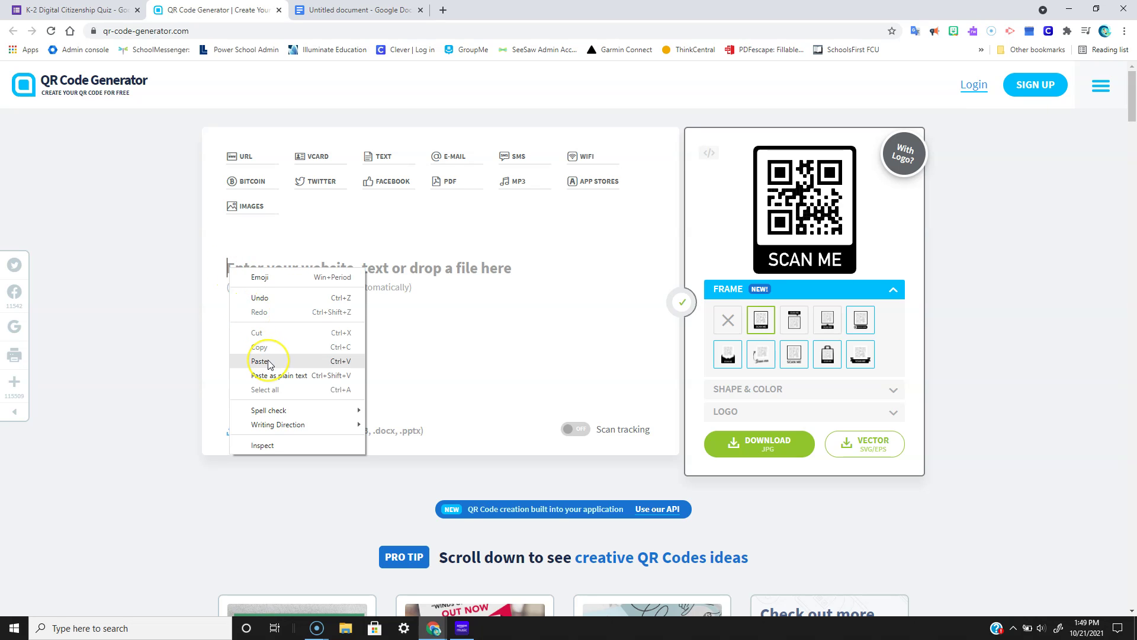
{"action": "left_click", "coordinate": [268, 362]}
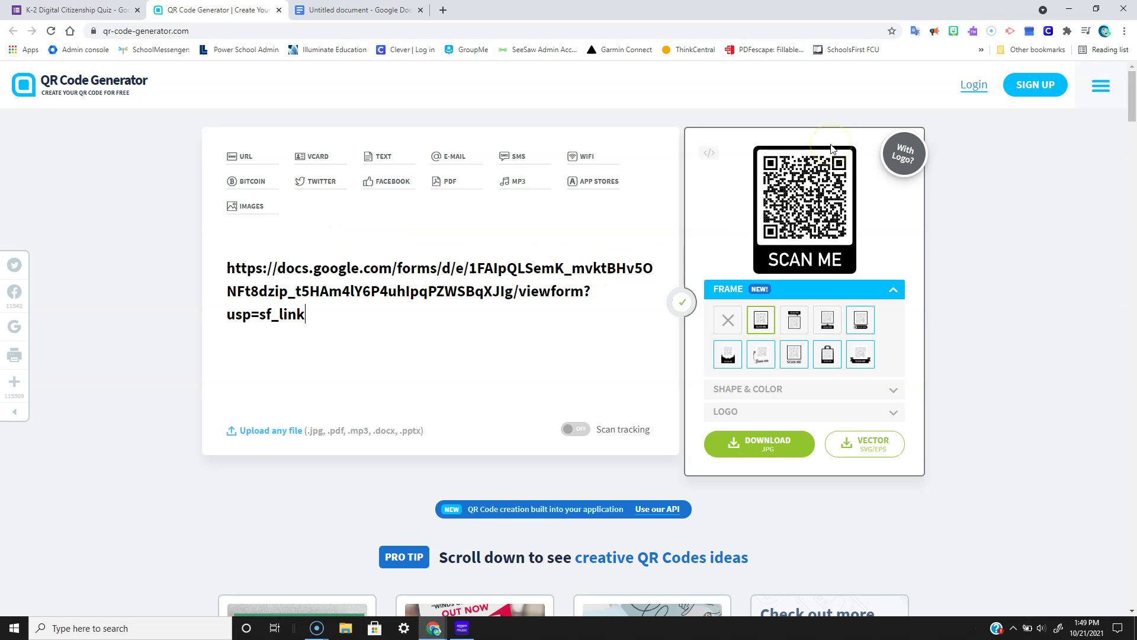
Step: Preview the QR code without a frame and restore the black SCAN ME frame
{"action": "left_click", "coordinate": [731, 323]}
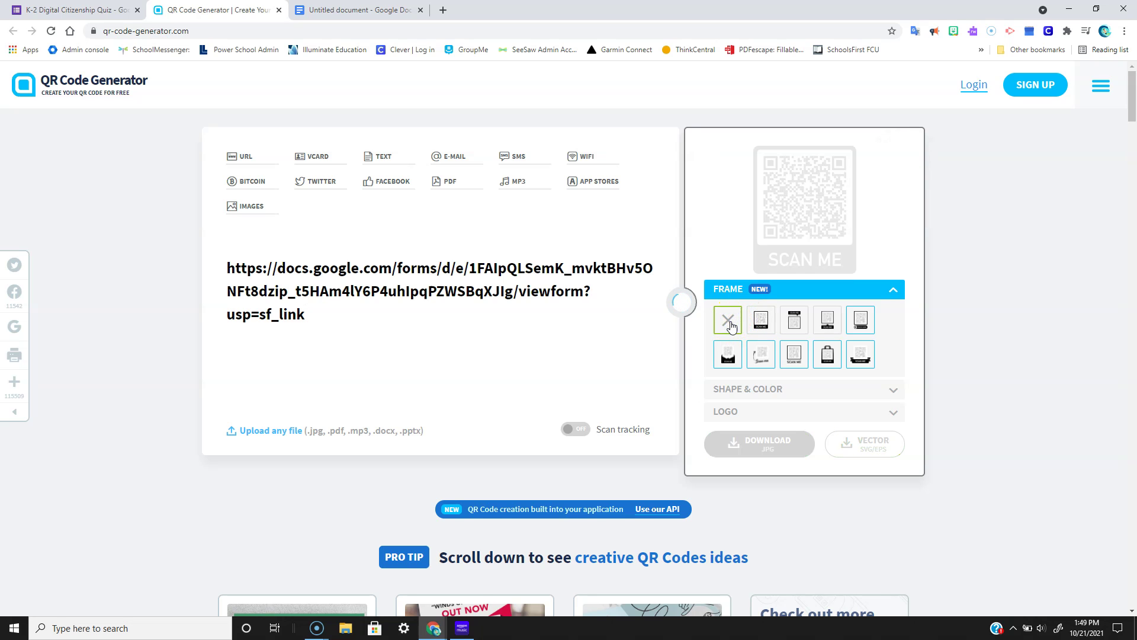
{"action": "left_click", "coordinate": [808, 172]}
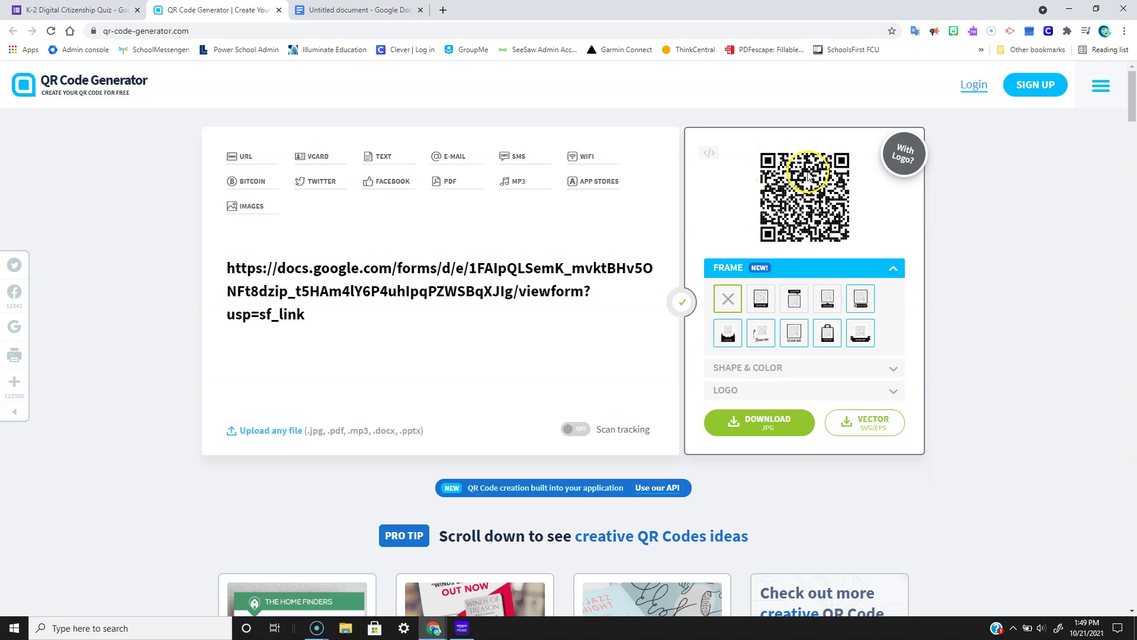
{"action": "left_click", "coordinate": [761, 302]}
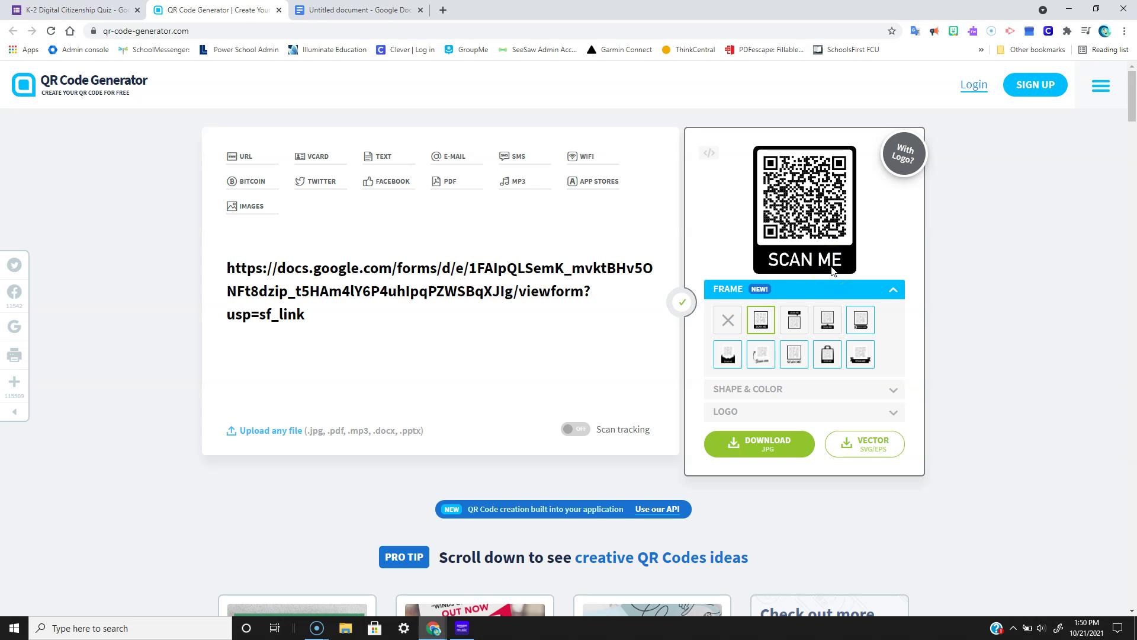
Step: Download the QR code with its SCAN ME frame as an image in JPG format
{"action": "left_click", "coordinate": [771, 445]}
{"action": "left_click", "coordinate": [759, 446]}
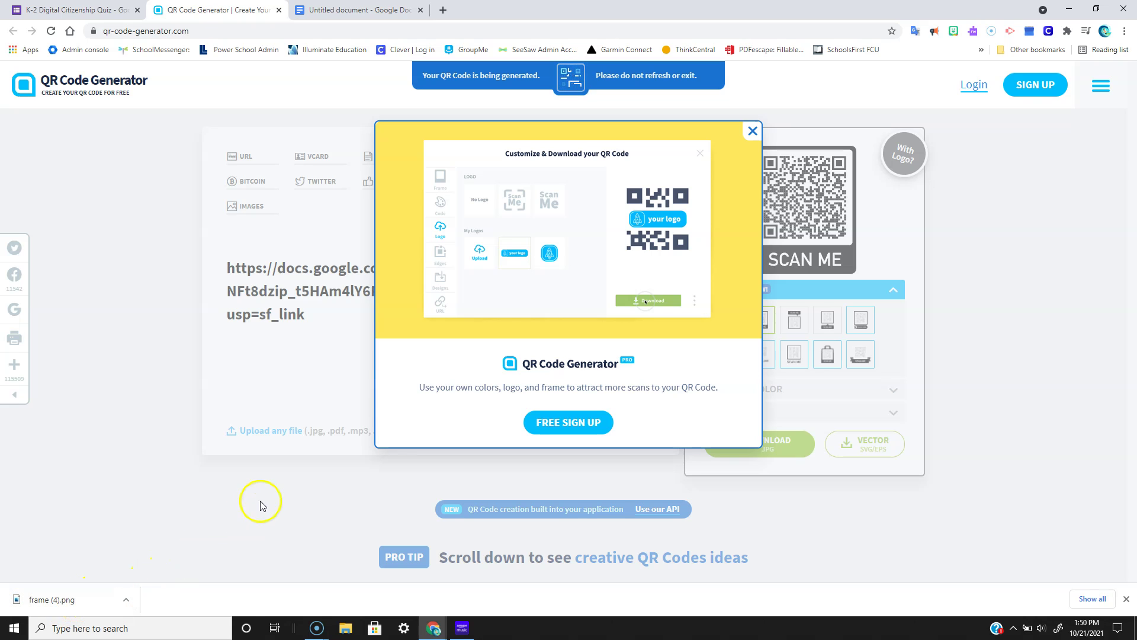
Step: Insert the desktop image frame (1) into the untitled Google Docs document after the text "Scan the QR Code below!"
{"action": "left_click", "coordinate": [1097, 9]}
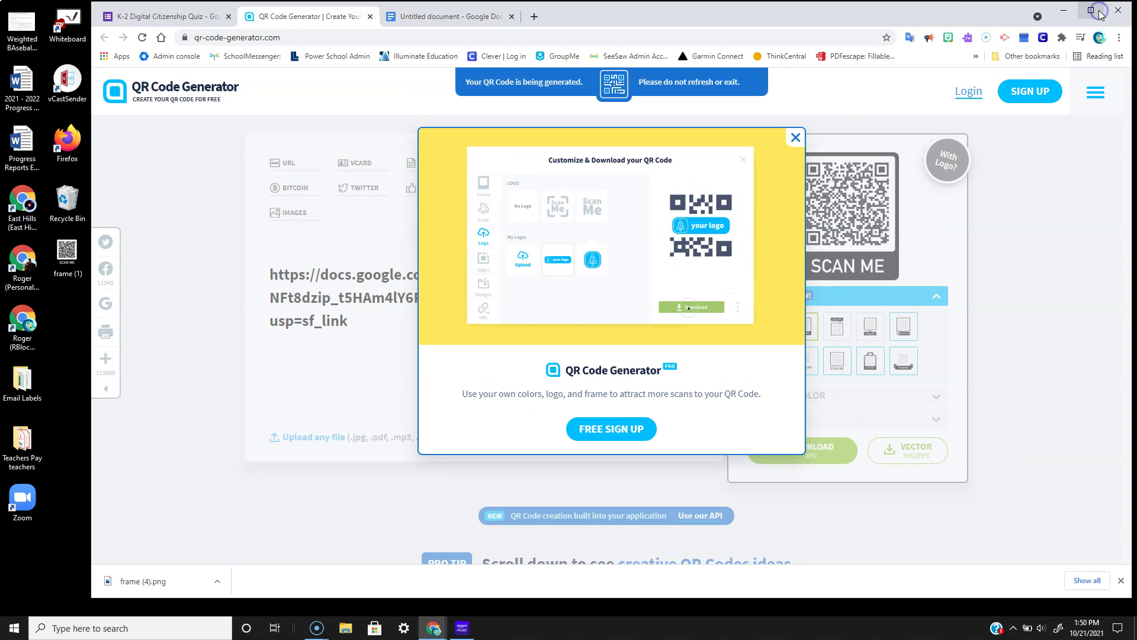
{"action": "left_click", "coordinate": [70, 254]}
{"action": "left_click_drag", "start_coordinate": [70, 254], "coordinate": [512, 209]}
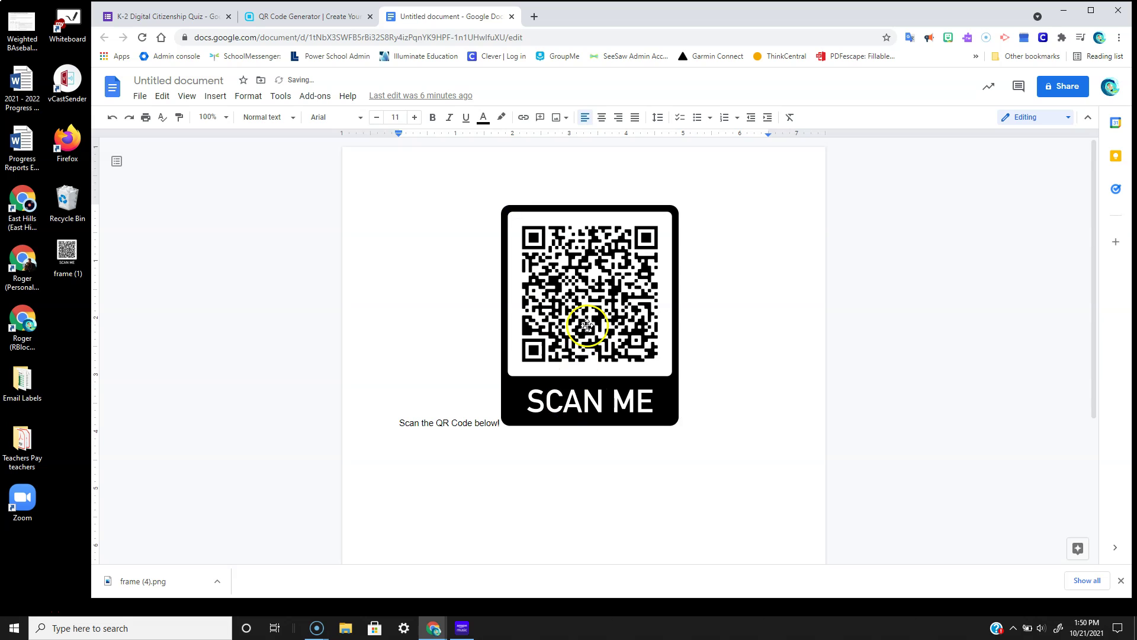
Step: Shrink the QR code image to about half its size and place it below the "Scan the QR Code below!" line with wrapped text
{"action": "left_click", "coordinate": [587, 325]}
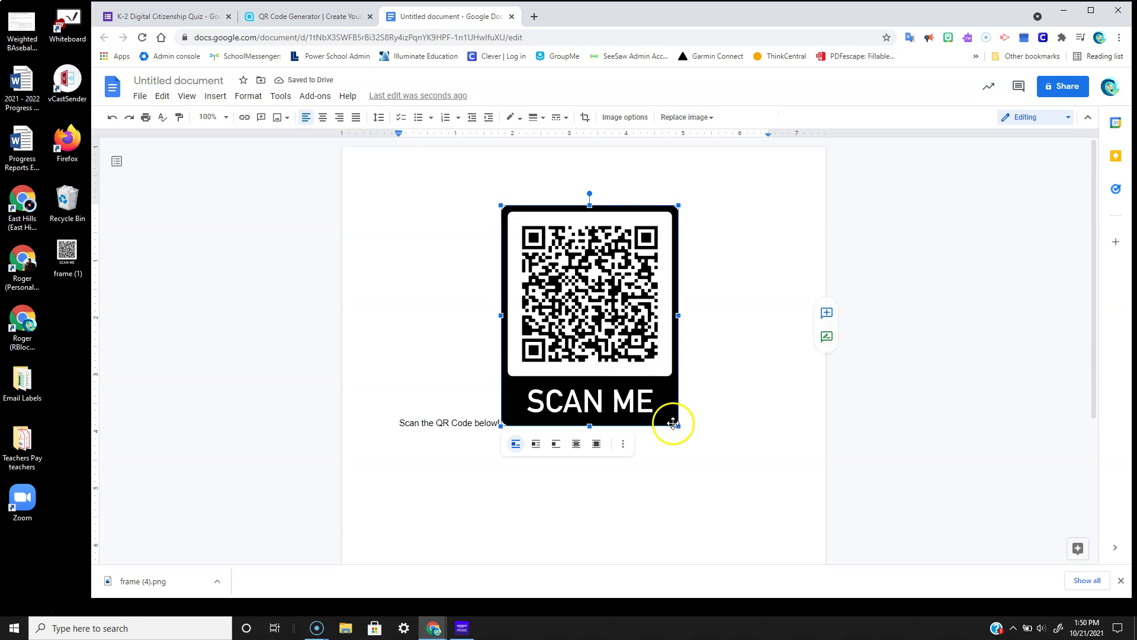
{"action": "left_click_drag", "start_coordinate": [679, 422], "coordinate": [592, 319]}
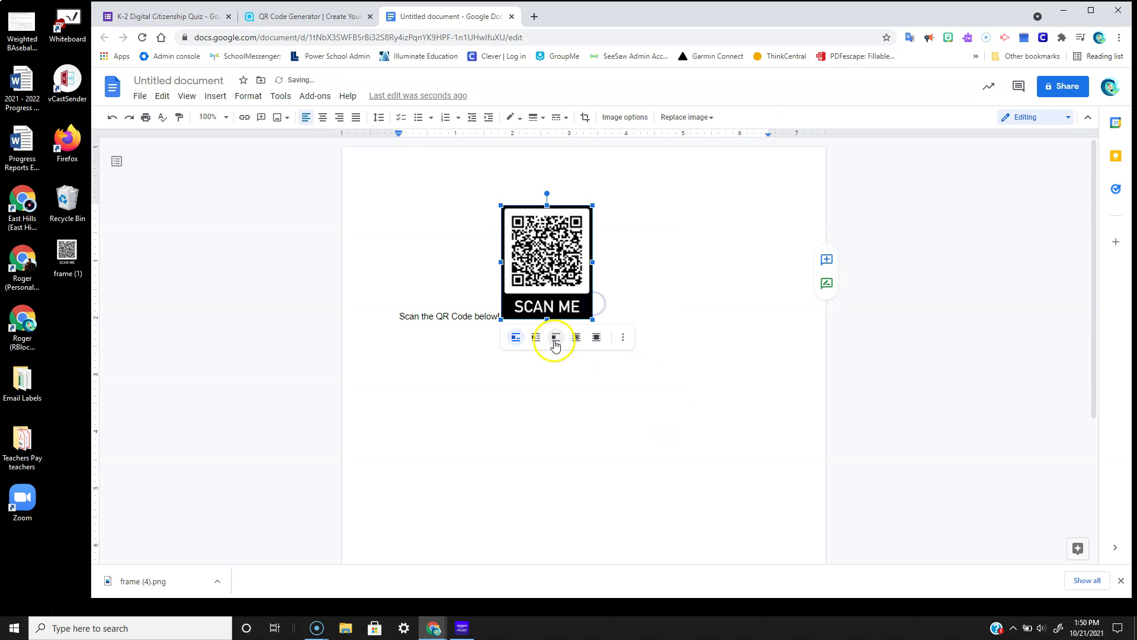
{"action": "left_click", "coordinate": [535, 339]}
{"action": "left_click_drag", "start_coordinate": [548, 285], "coordinate": [454, 311]}
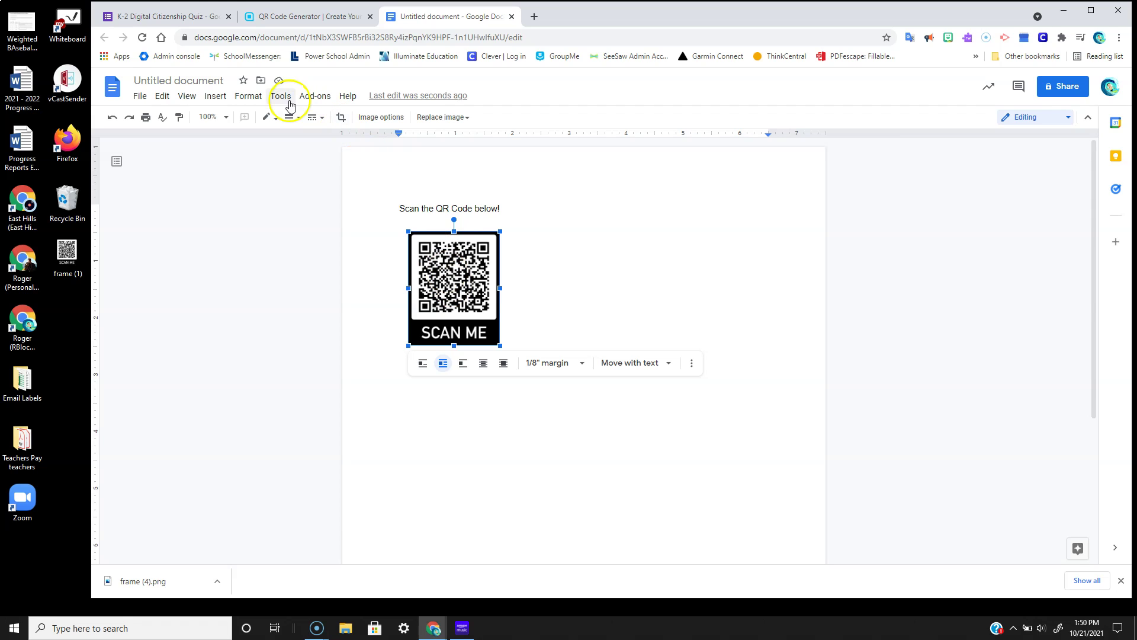
Step: Turn off the quiz form's response restriction to users in Little Lake City School District and its trusted organizations
{"action": "left_click", "coordinate": [198, 18]}
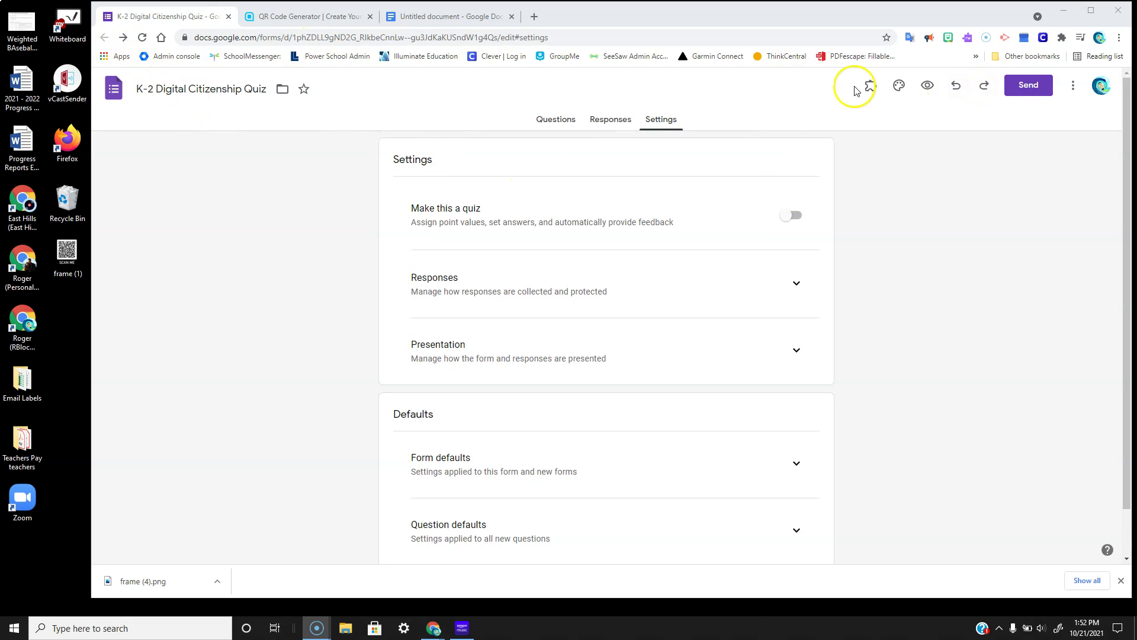
{"action": "left_click", "coordinate": [554, 118]}
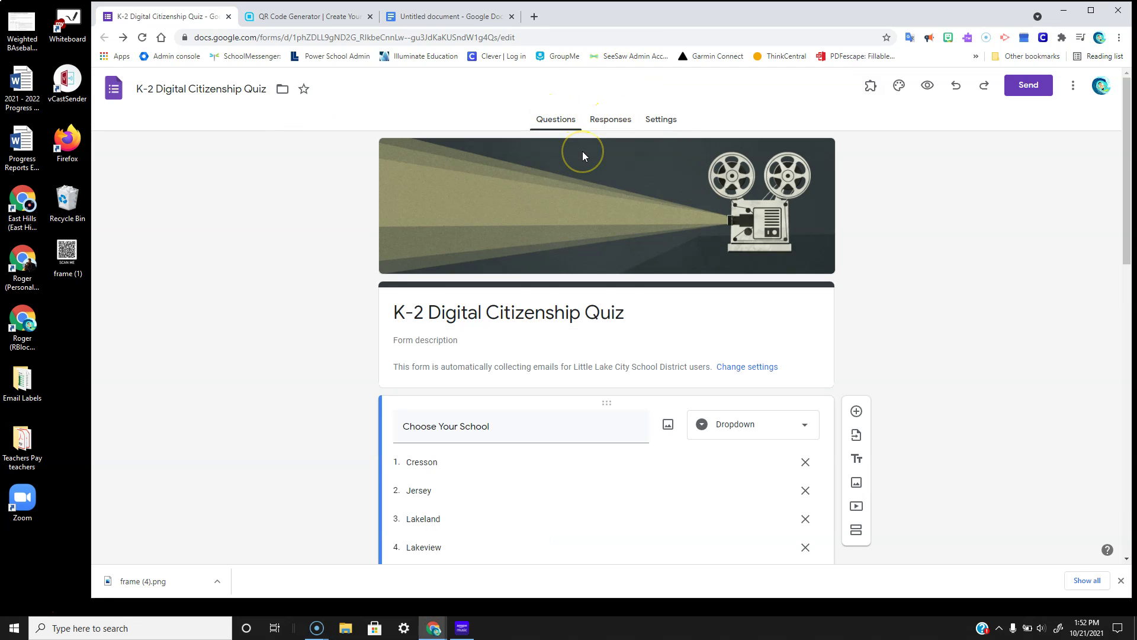
{"action": "left_click", "coordinate": [664, 122]}
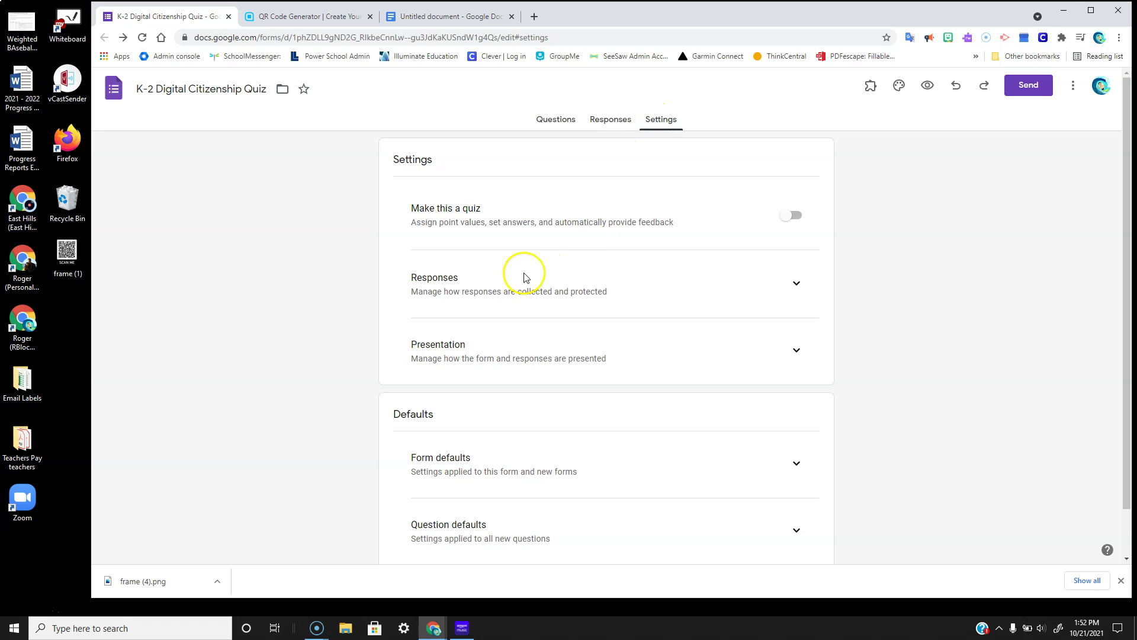
{"action": "left_click", "coordinate": [796, 284]}
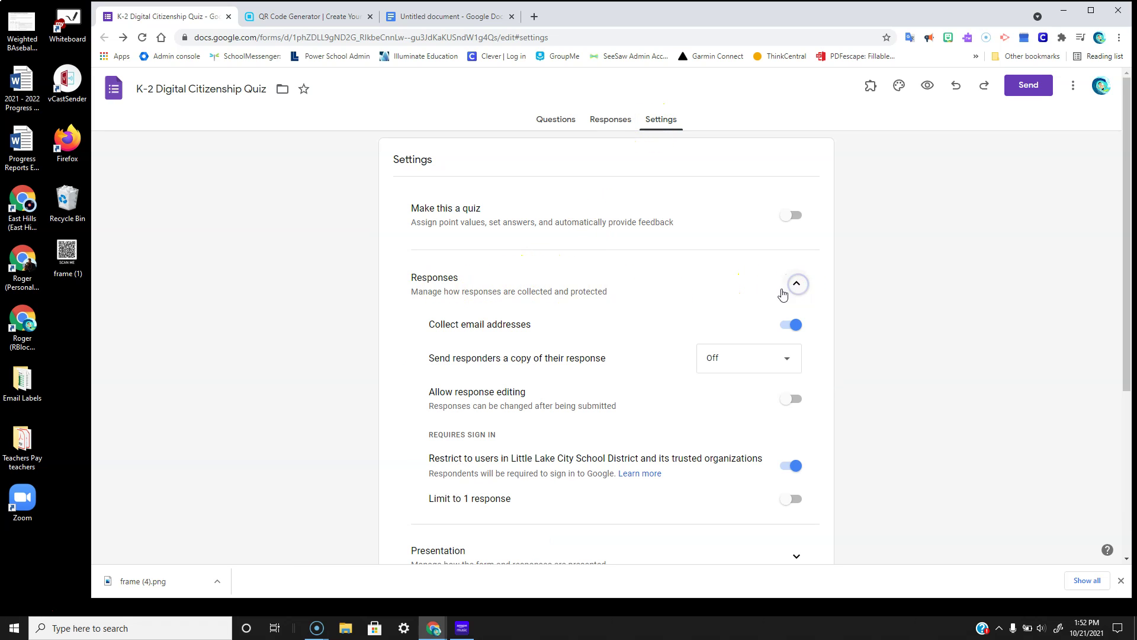
{"action": "scroll", "coordinate": [474, 332], "scroll_direction": "down", "scroll_amount": 1}
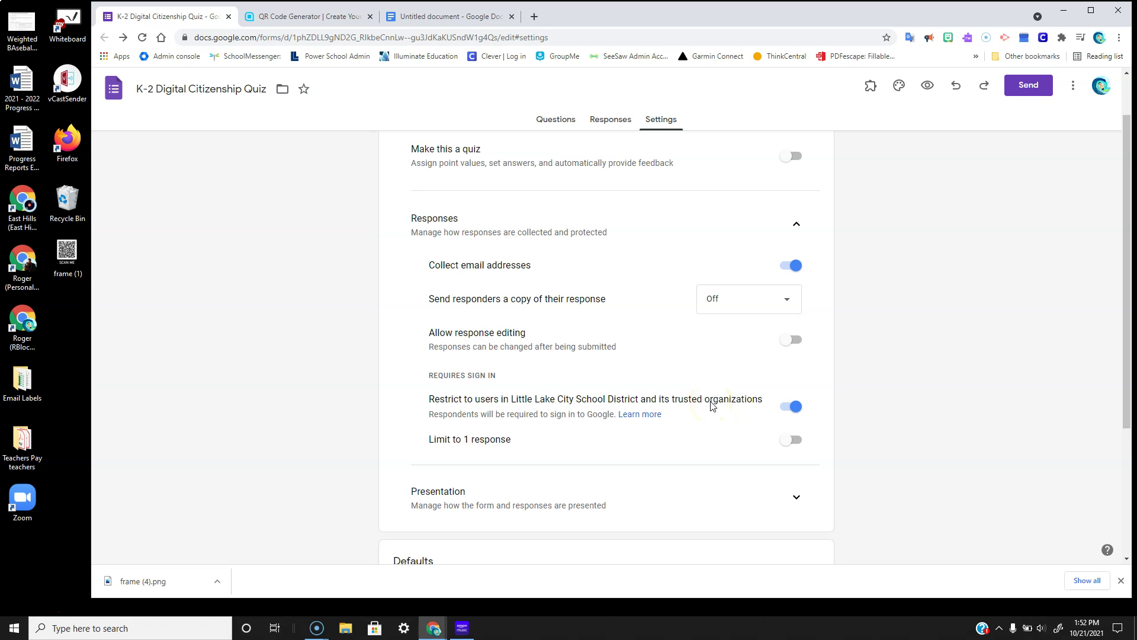
{"action": "left_click", "coordinate": [789, 408]}
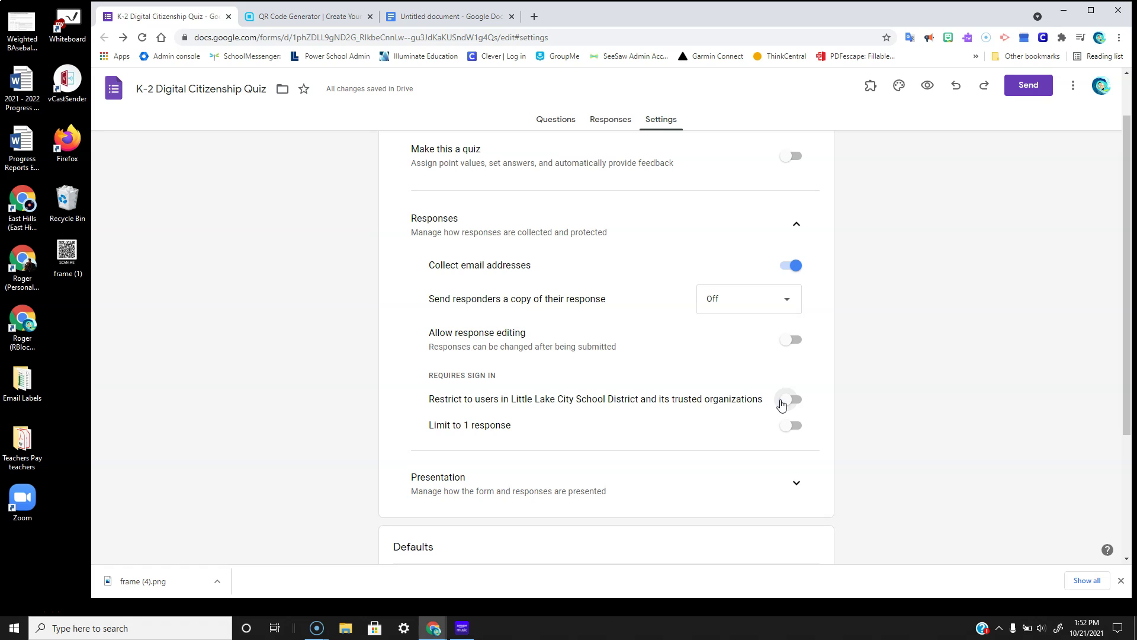
{"action": "left_click", "coordinate": [787, 406]}
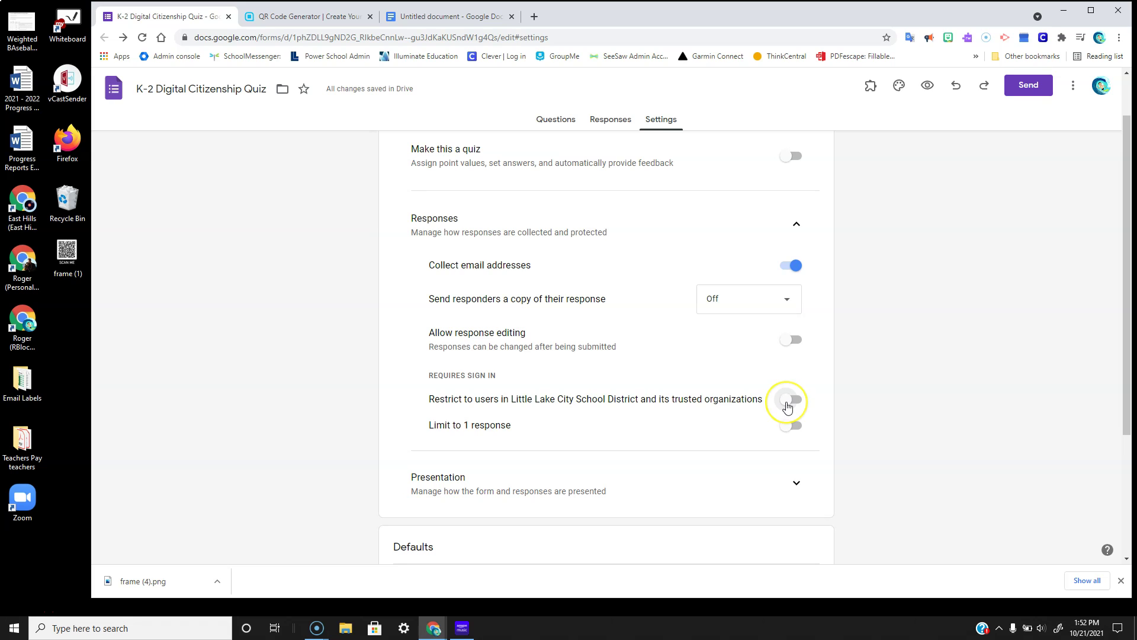